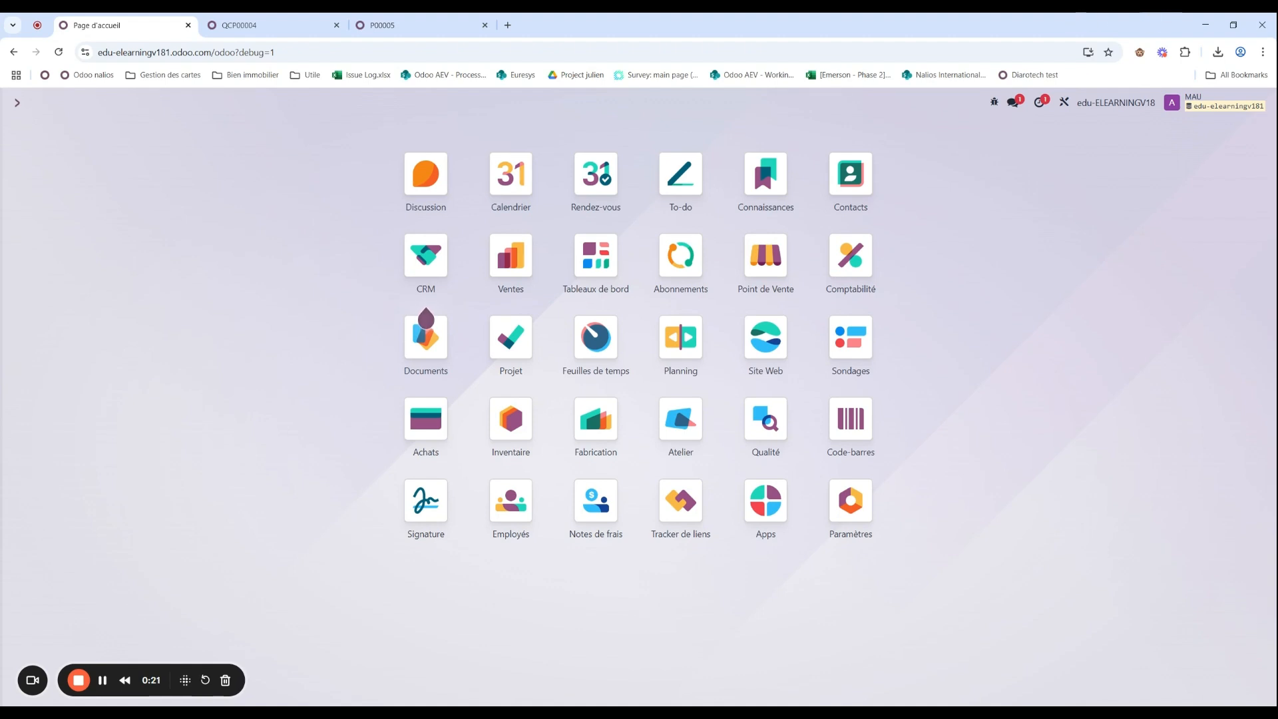
Open control point QCP00004 in the Quality app's control points list, clearing the Points qualité filter, and review its settings
{"action": "left_click", "coordinate": [769, 425]}
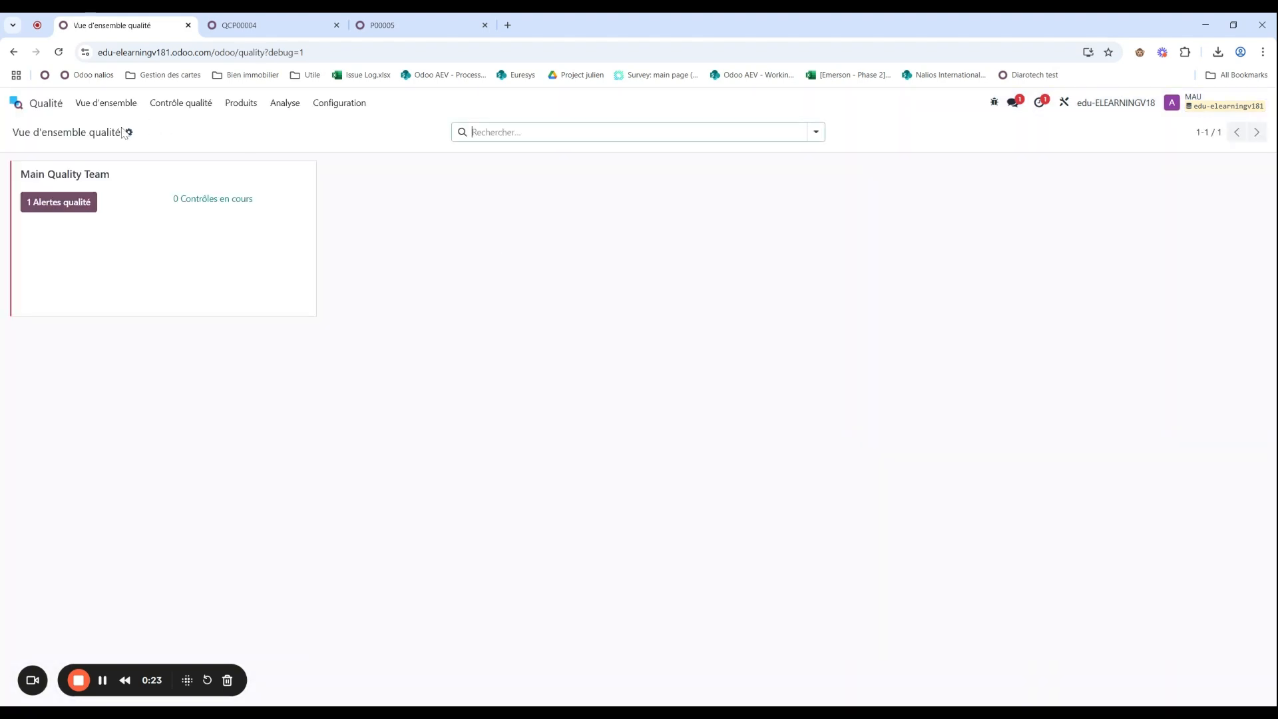
{"action": "left_click", "coordinate": [181, 103]}
{"action": "left_click", "coordinate": [189, 127]}
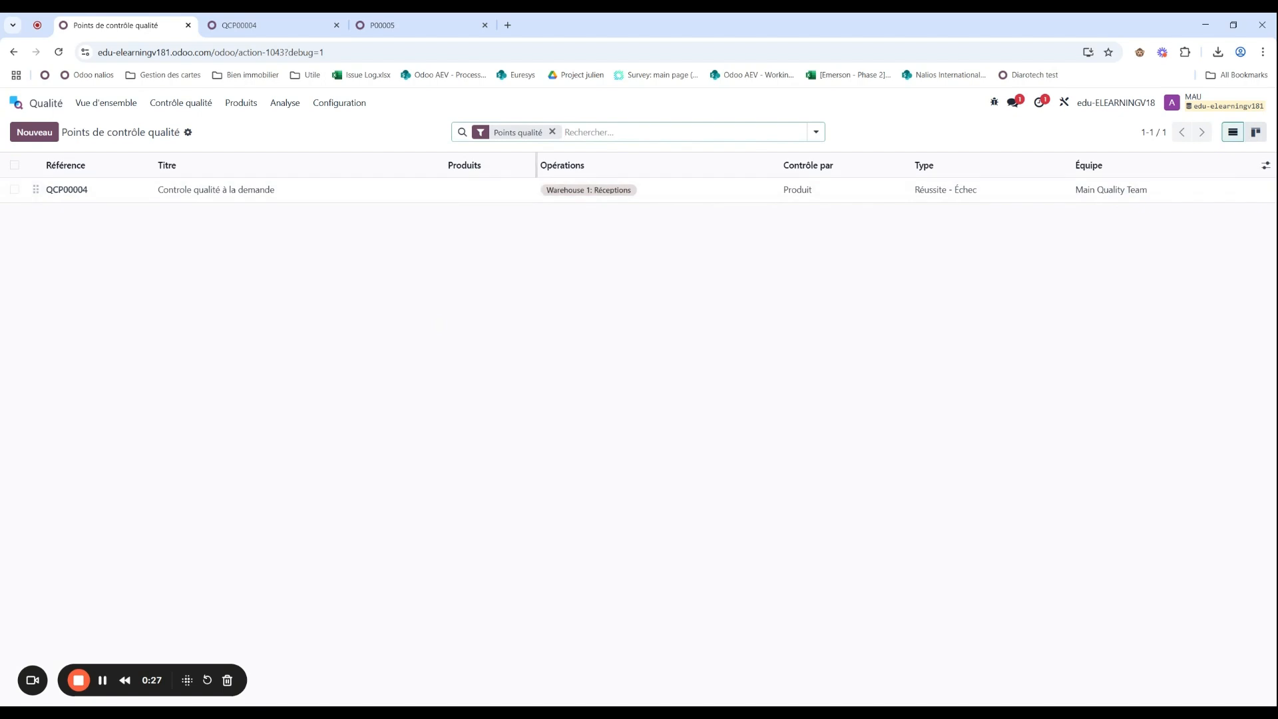
{"action": "left_click", "coordinate": [552, 132]}
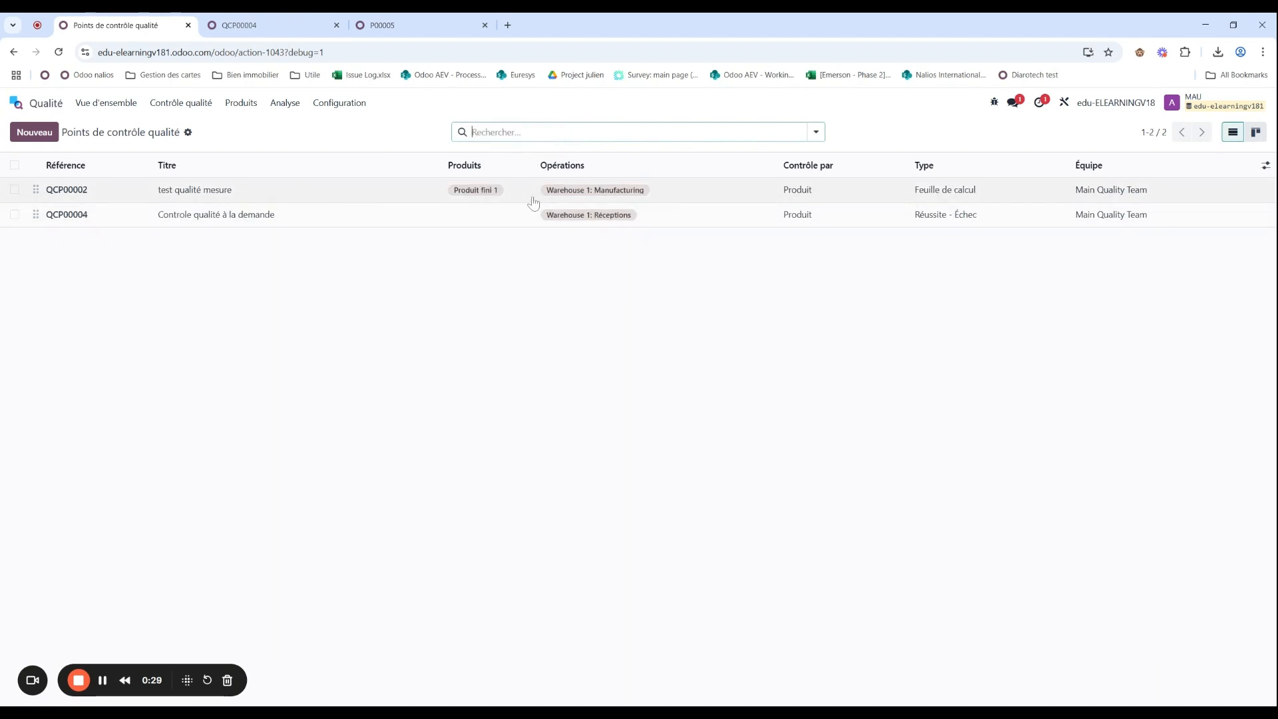
{"action": "left_click", "coordinate": [338, 224]}
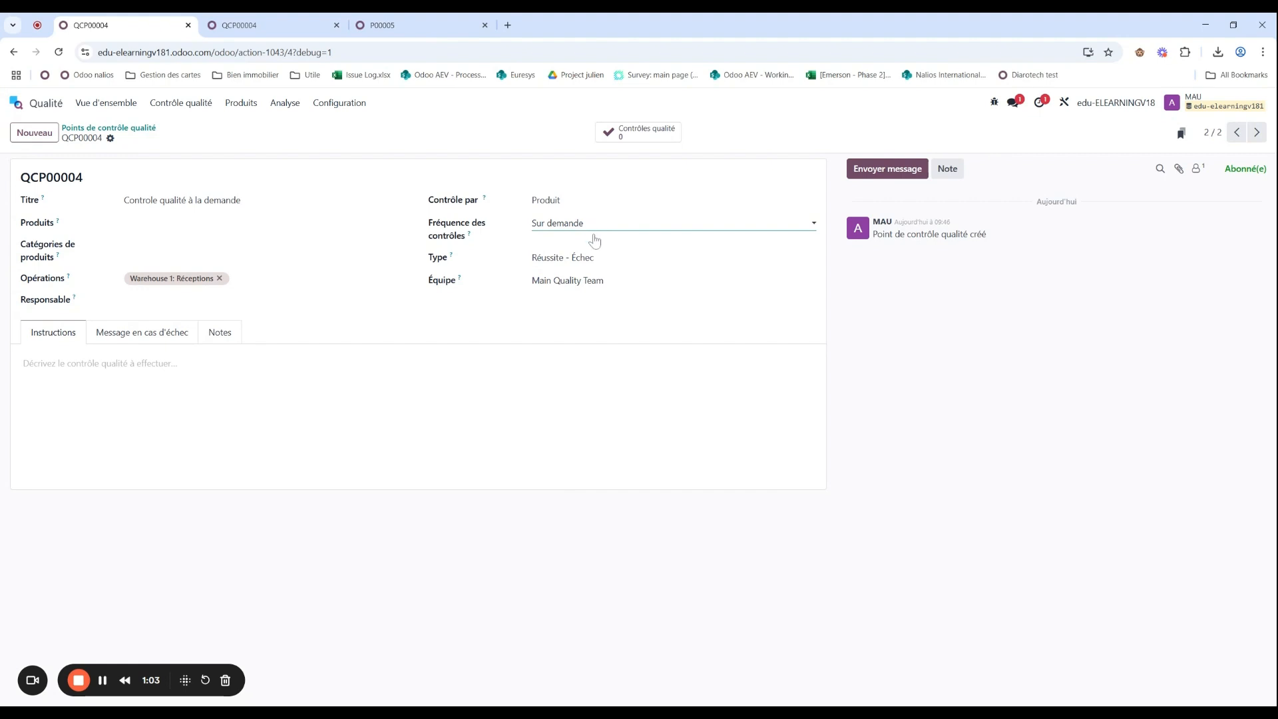
{"action": "left_click_drag", "start_coordinate": [909, 439], "coordinate": [914, 442]}
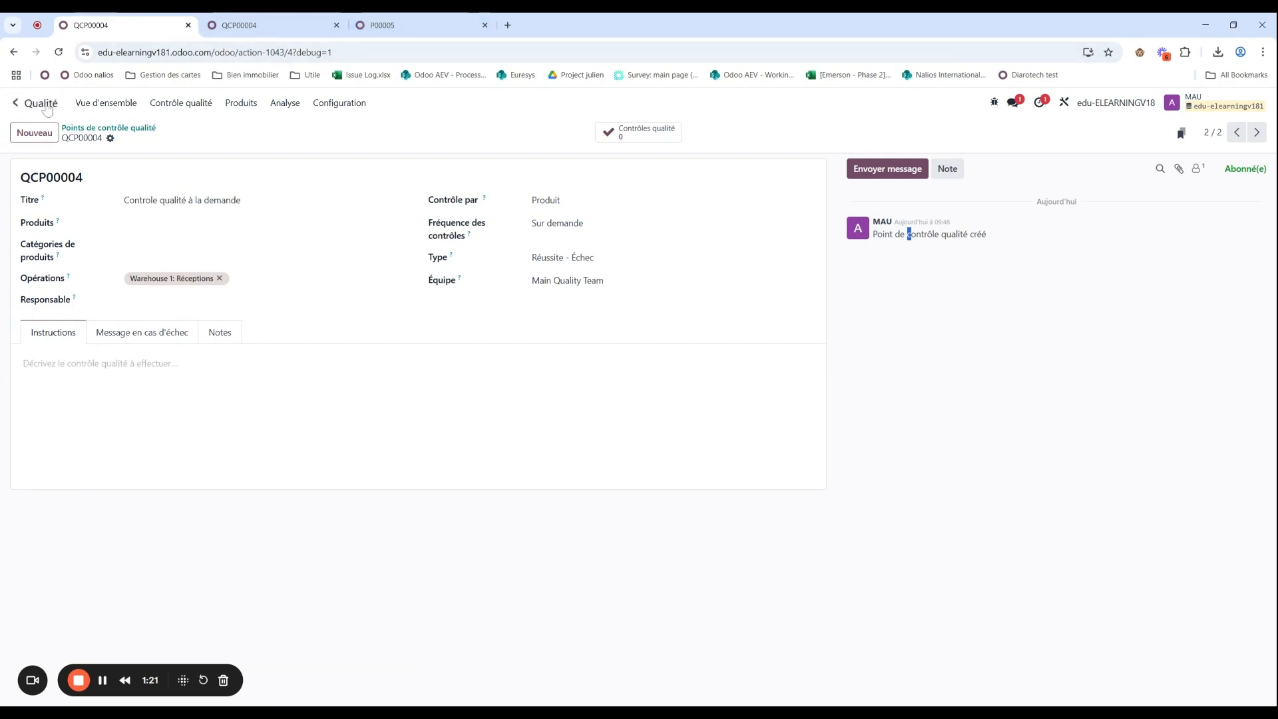
Duplicate purchase order P00005 and confirm the new order
{"action": "left_click", "coordinate": [420, 25]}
{"action": "left_click", "coordinate": [251, 280]}
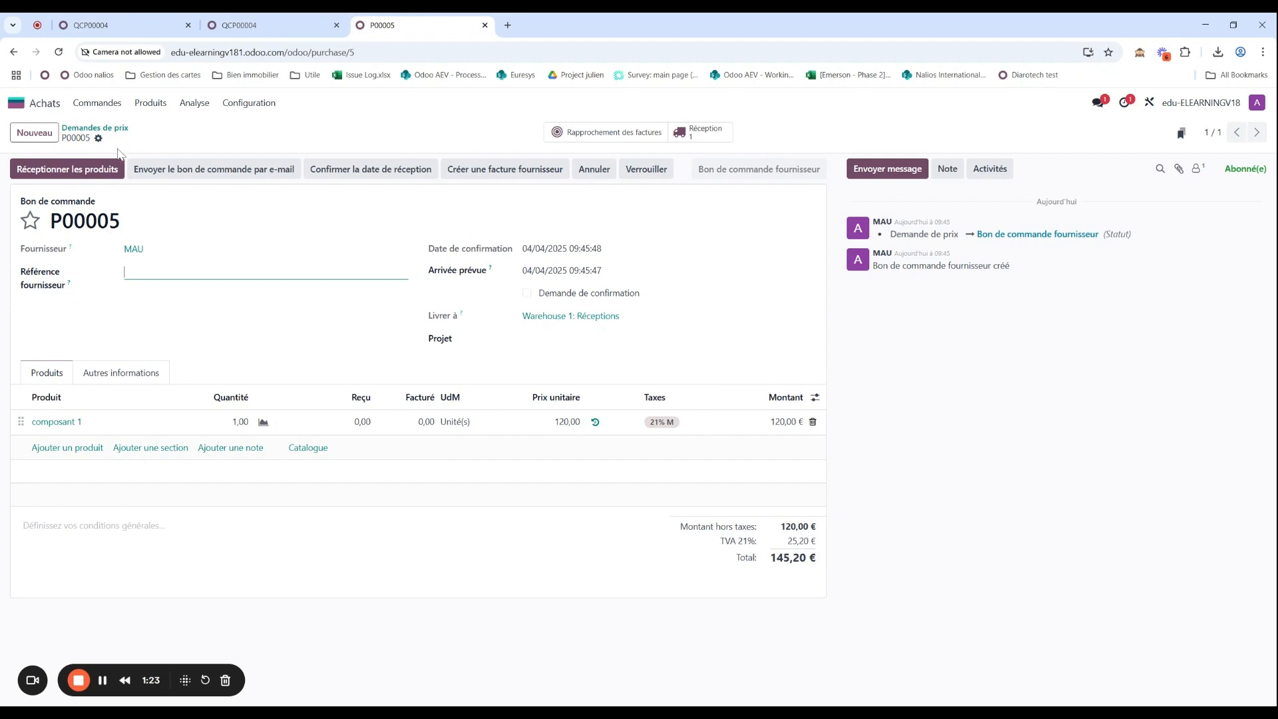
{"action": "left_click", "coordinate": [97, 140]}
{"action": "left_click", "coordinate": [98, 138]}
{"action": "left_click", "coordinate": [137, 196]}
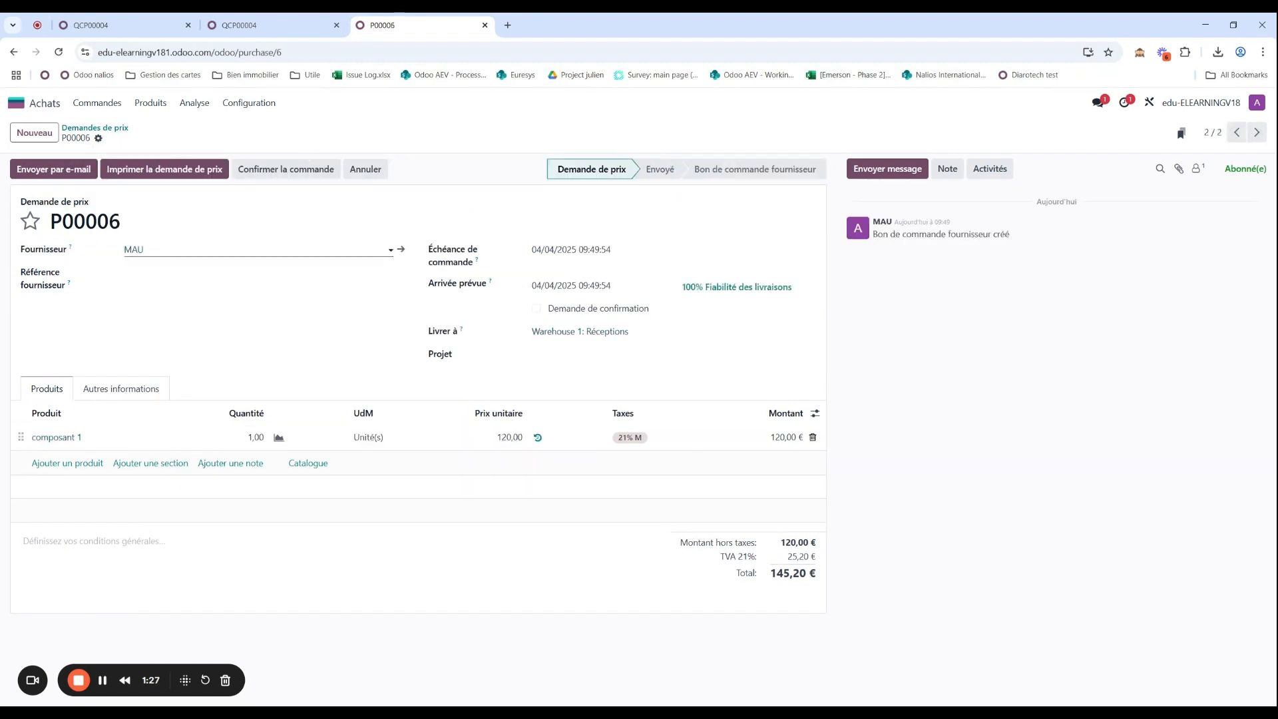
{"action": "left_click", "coordinate": [261, 175]}
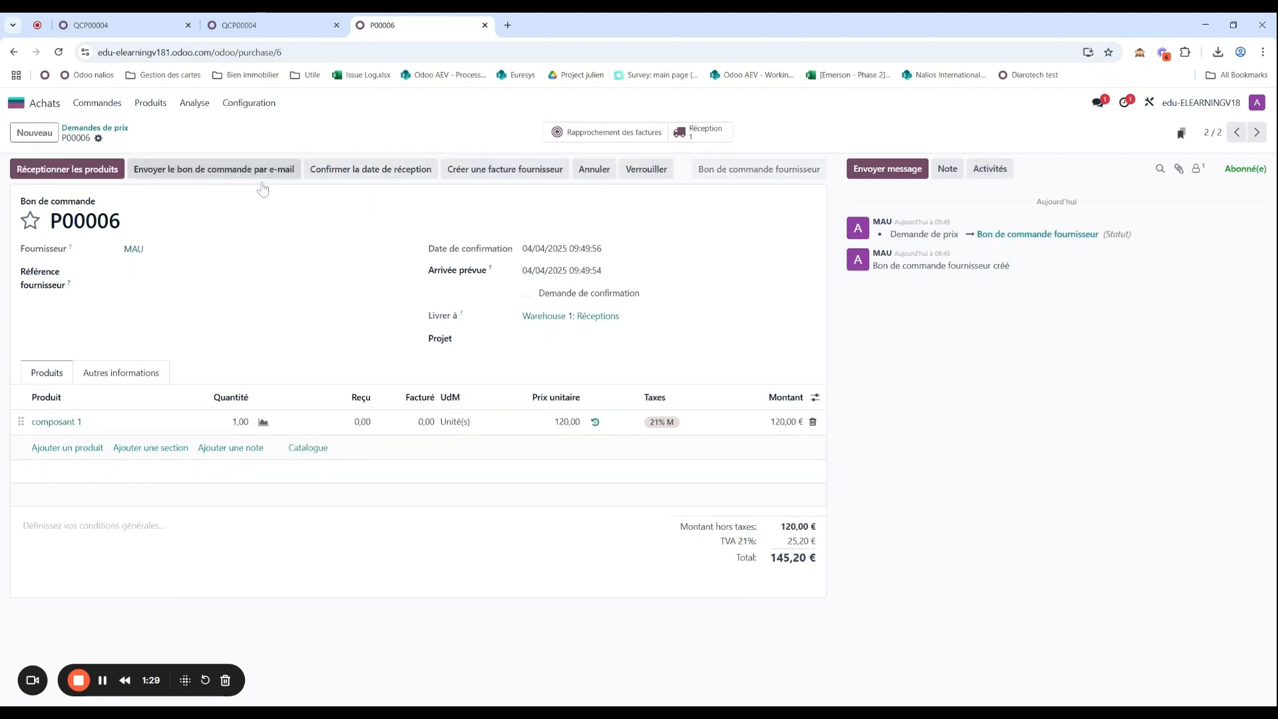
Add an on-demand quality check to the new order's receipt for composant 1, using control point QCP00004 - Controle qualité à la demande
{"action": "left_click", "coordinate": [707, 130]}
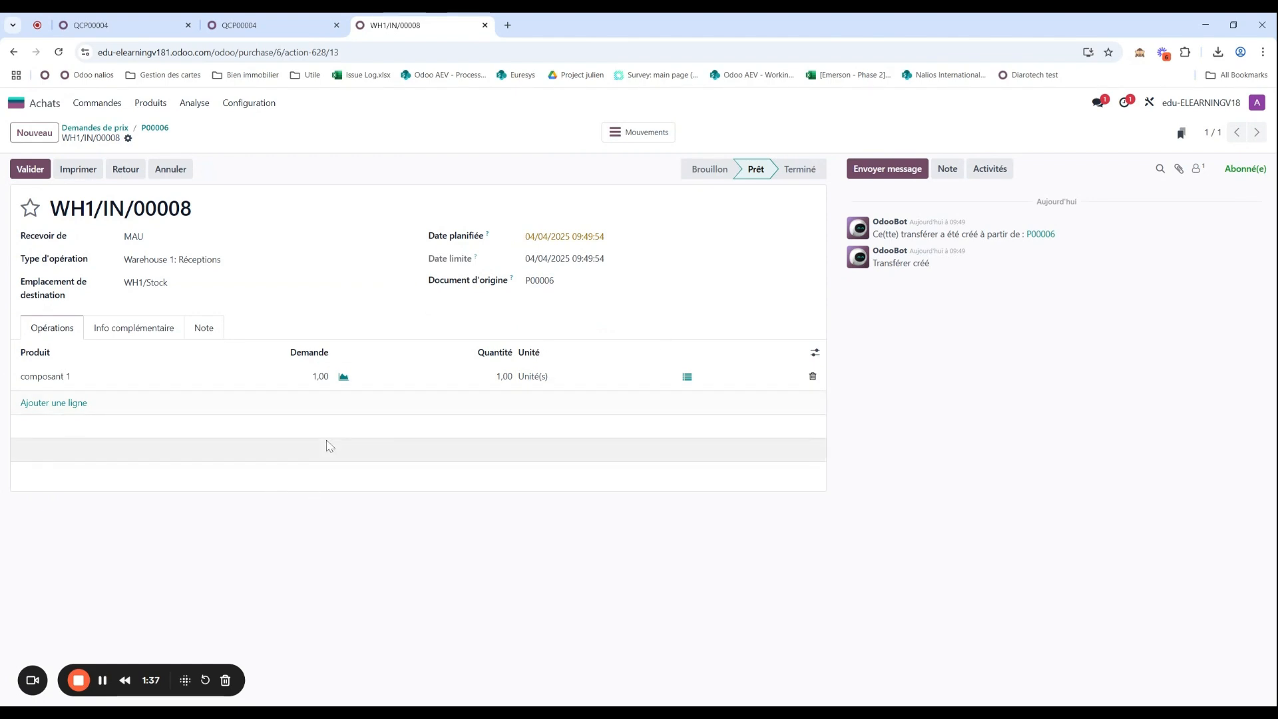
{"action": "left_click", "coordinate": [128, 139]}
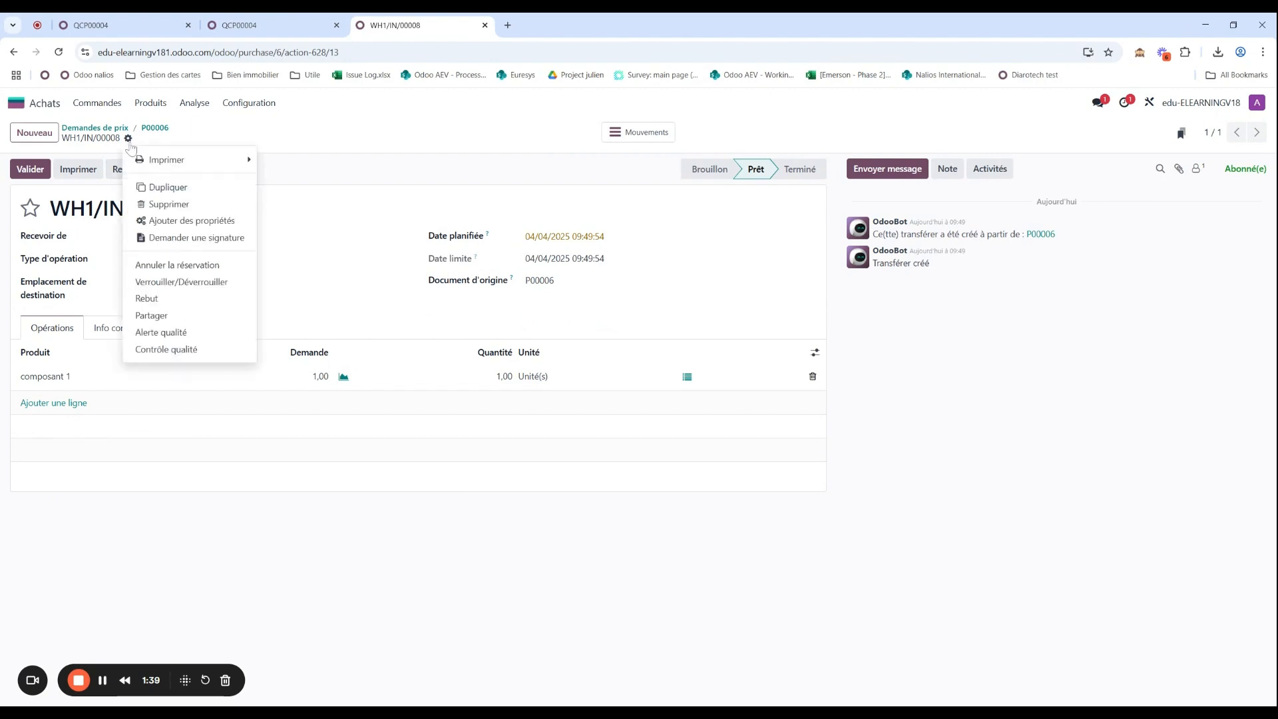
{"action": "left_click", "coordinate": [181, 350]}
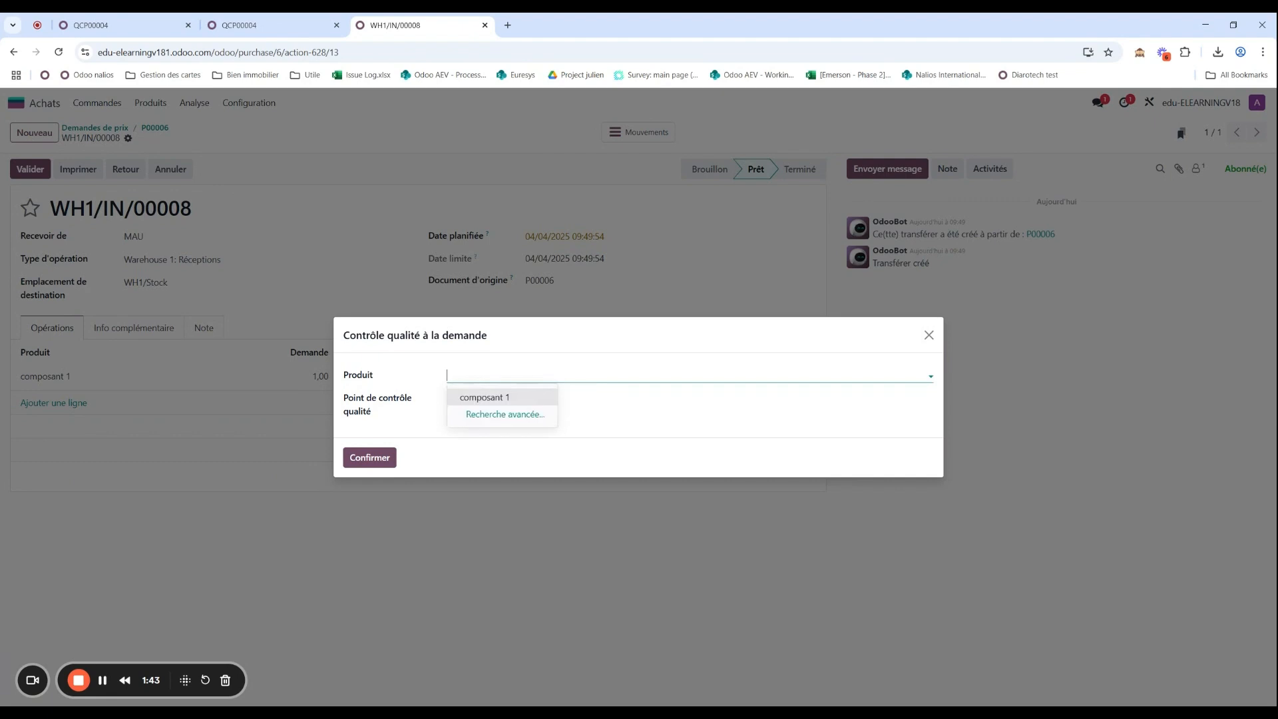
{"action": "left_click", "coordinate": [500, 397]}
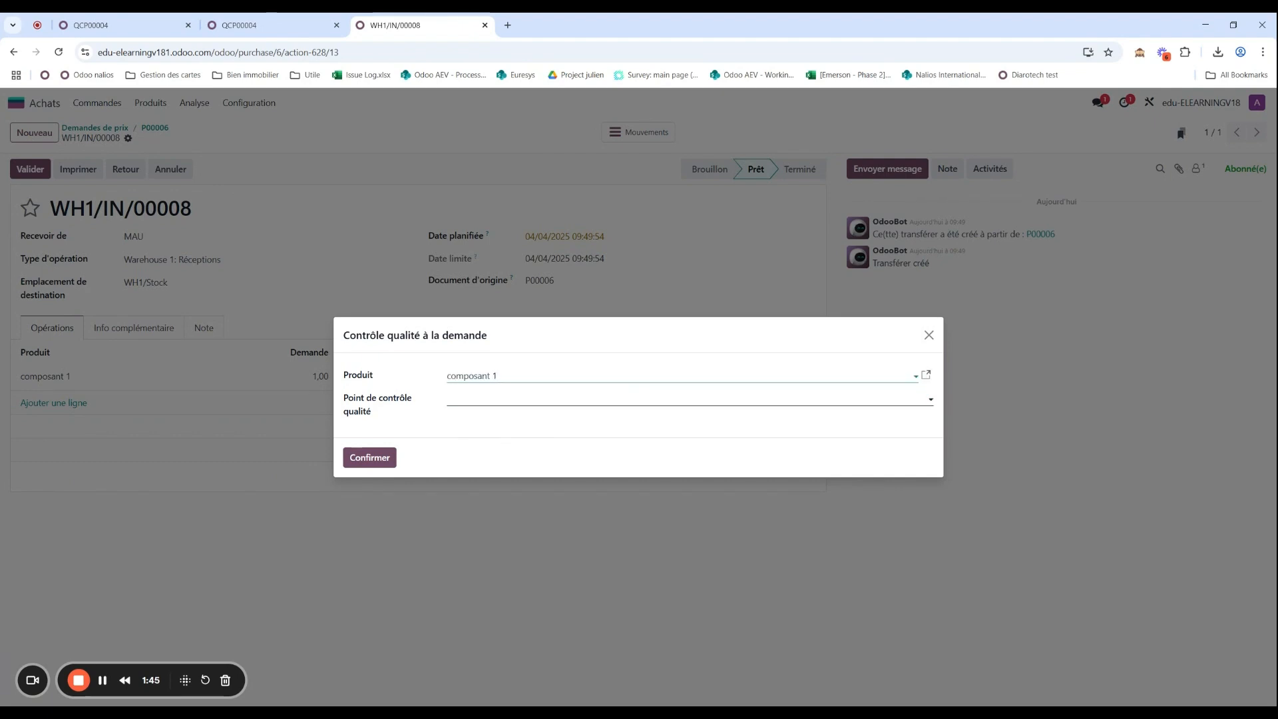
{"action": "left_click", "coordinate": [499, 399]}
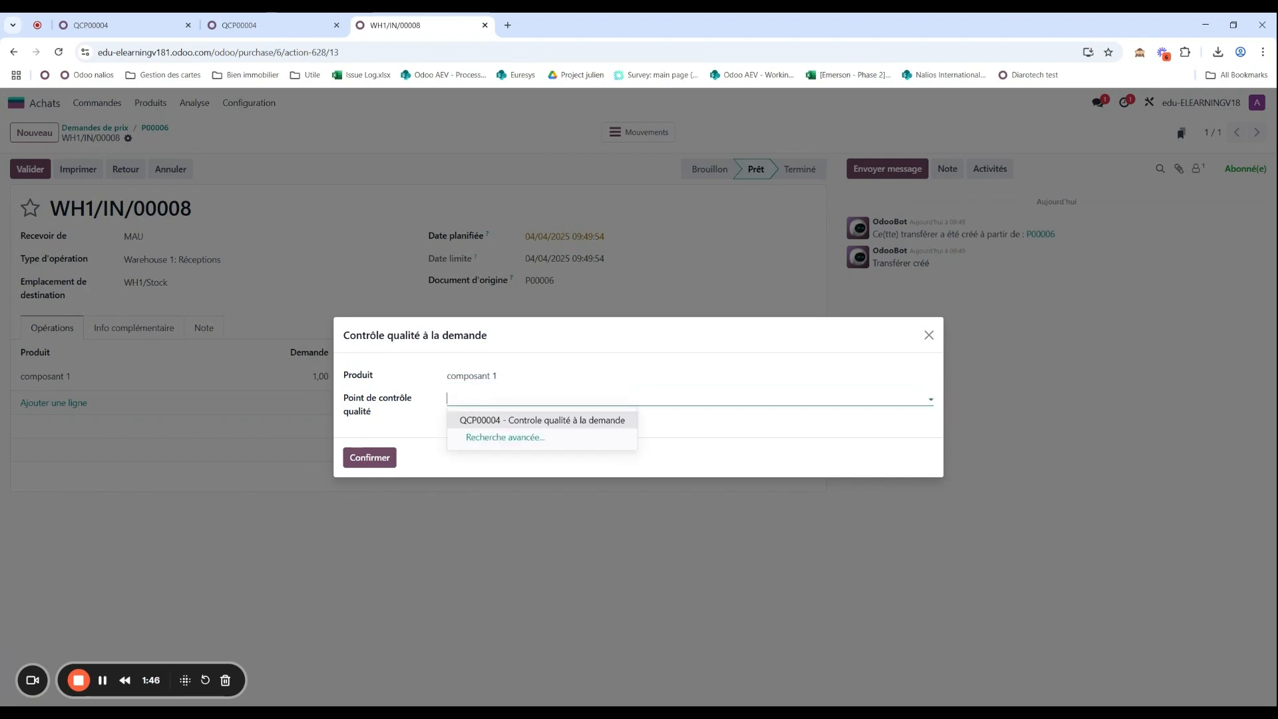
{"action": "left_click", "coordinate": [518, 420]}
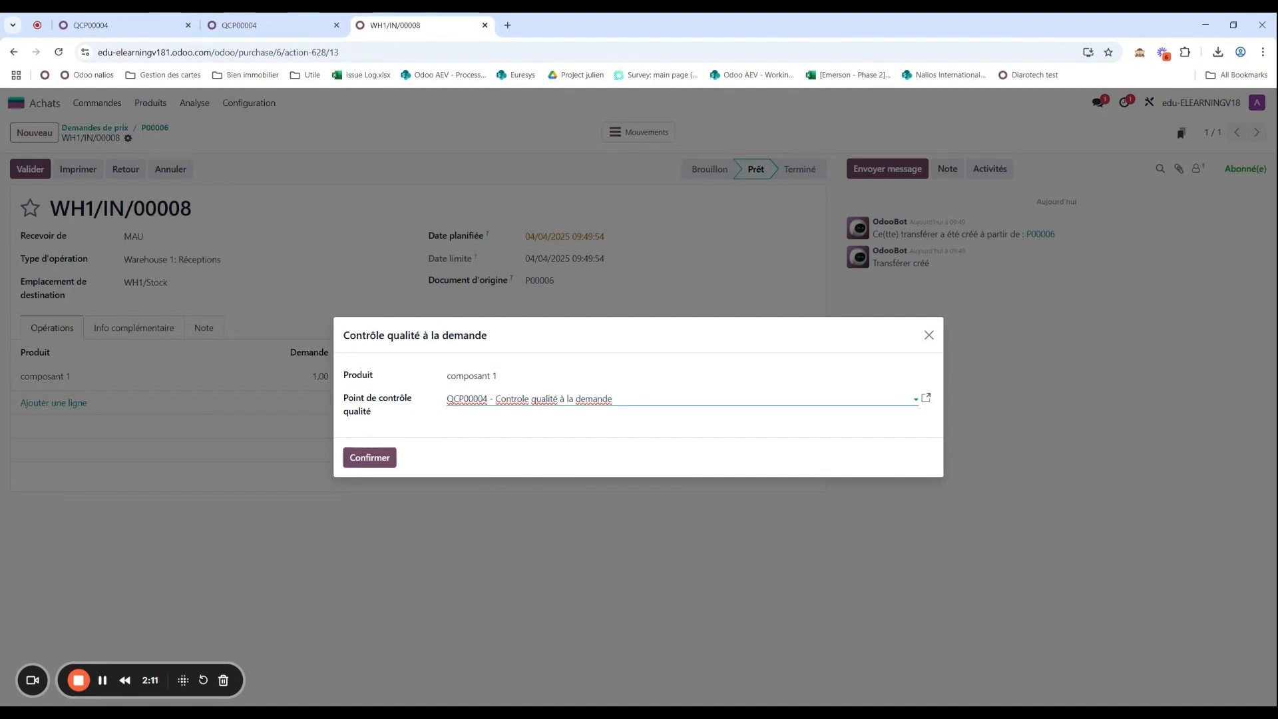
{"action": "left_click", "coordinate": [382, 457]}
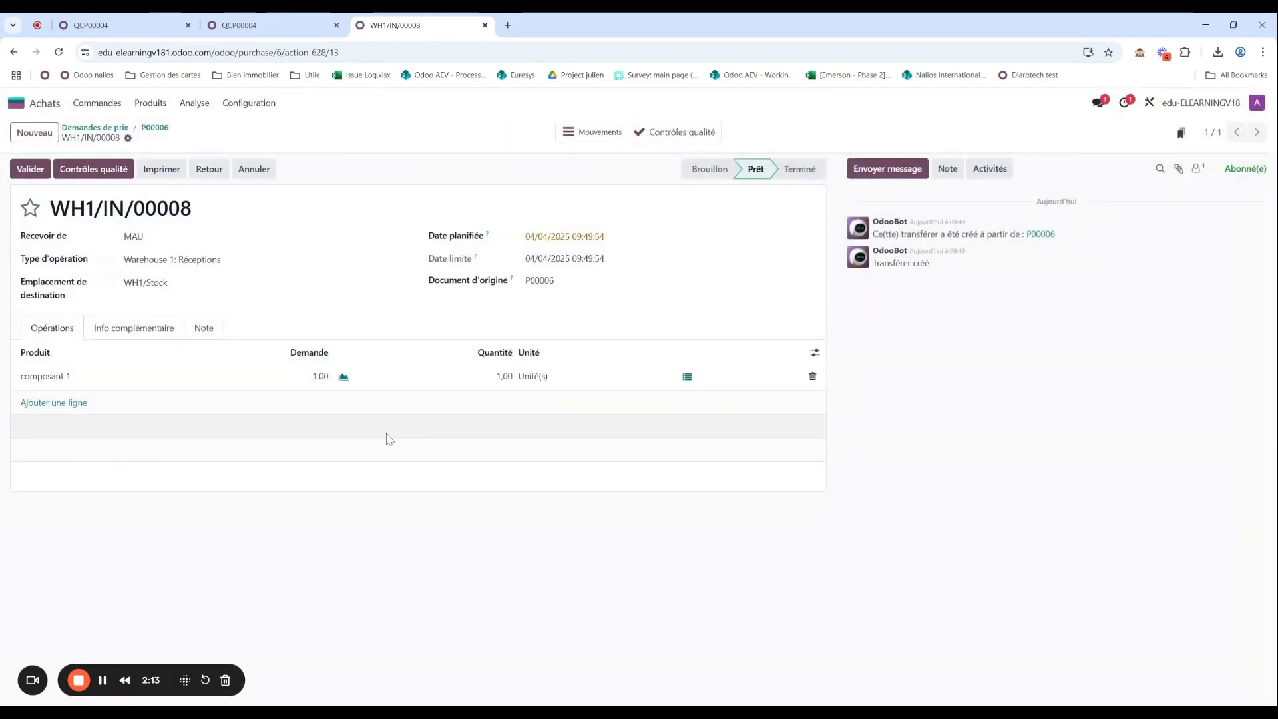
Validate the receipt and record the quality check on composant 1 as Réussite
{"action": "left_click", "coordinate": [94, 169]}
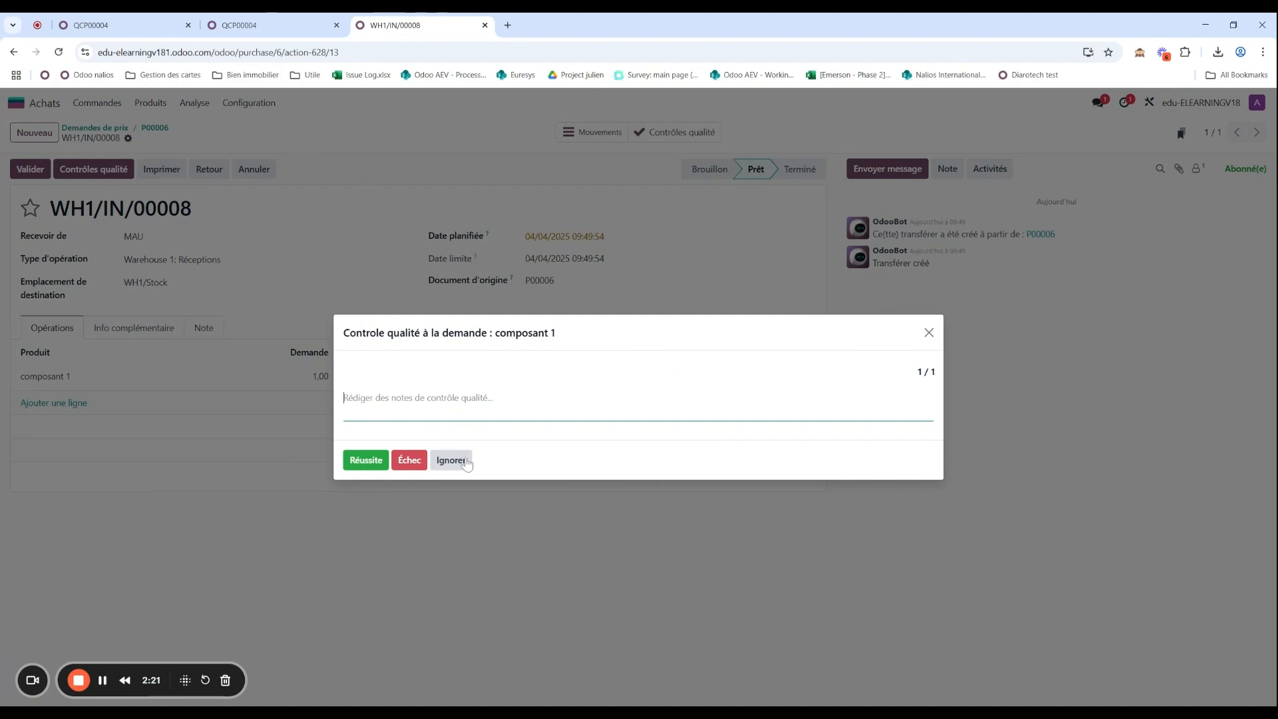
{"action": "left_click", "coordinate": [929, 332]}
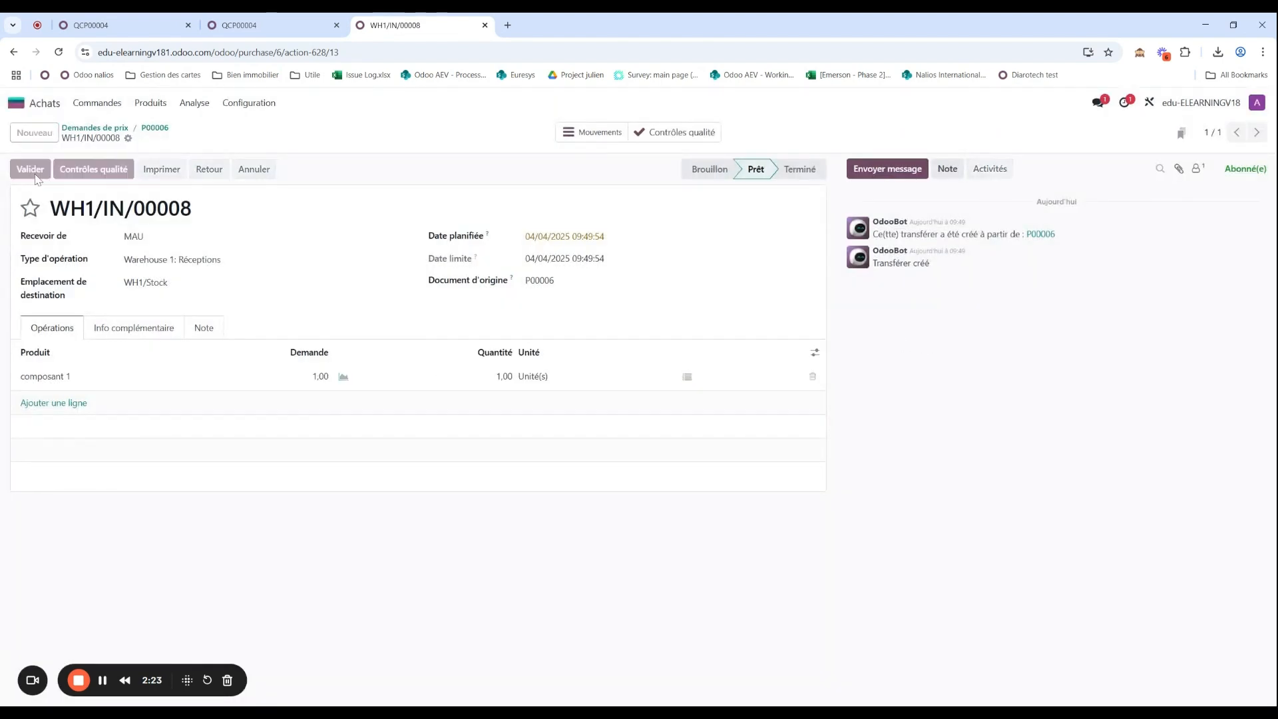
{"action": "left_click", "coordinate": [80, 169]}
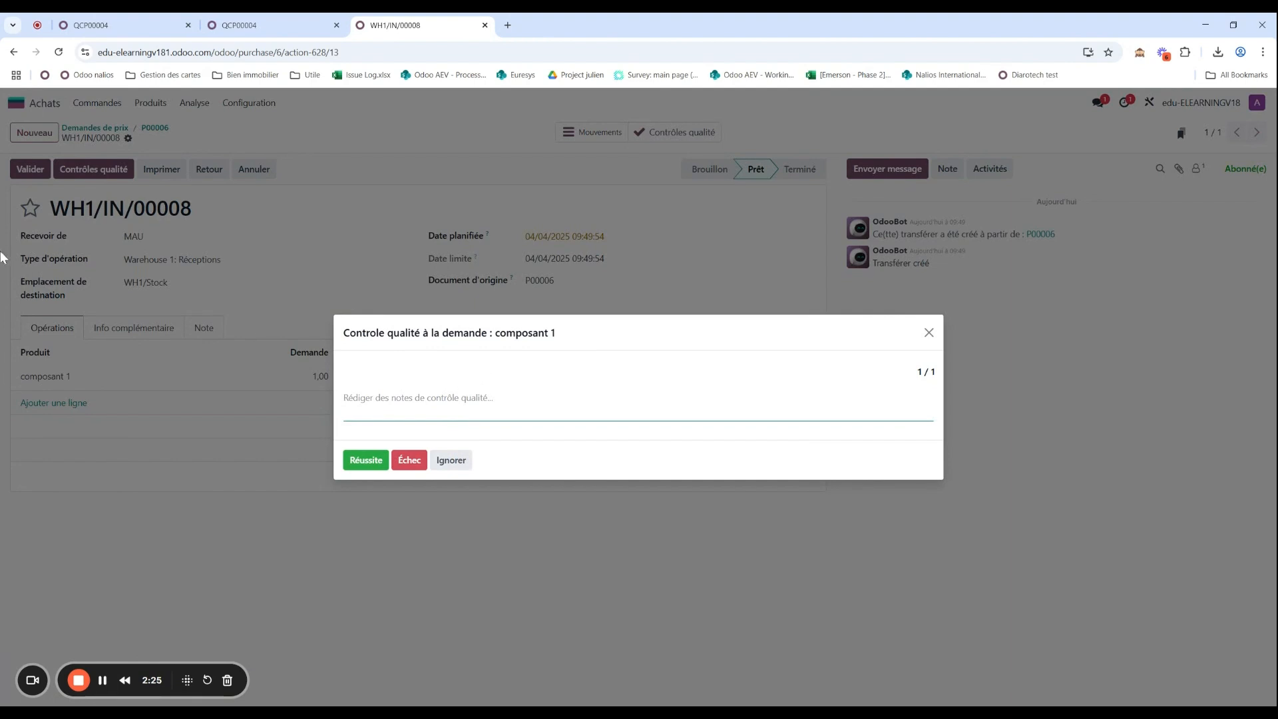
{"action": "left_click", "coordinate": [370, 461]}
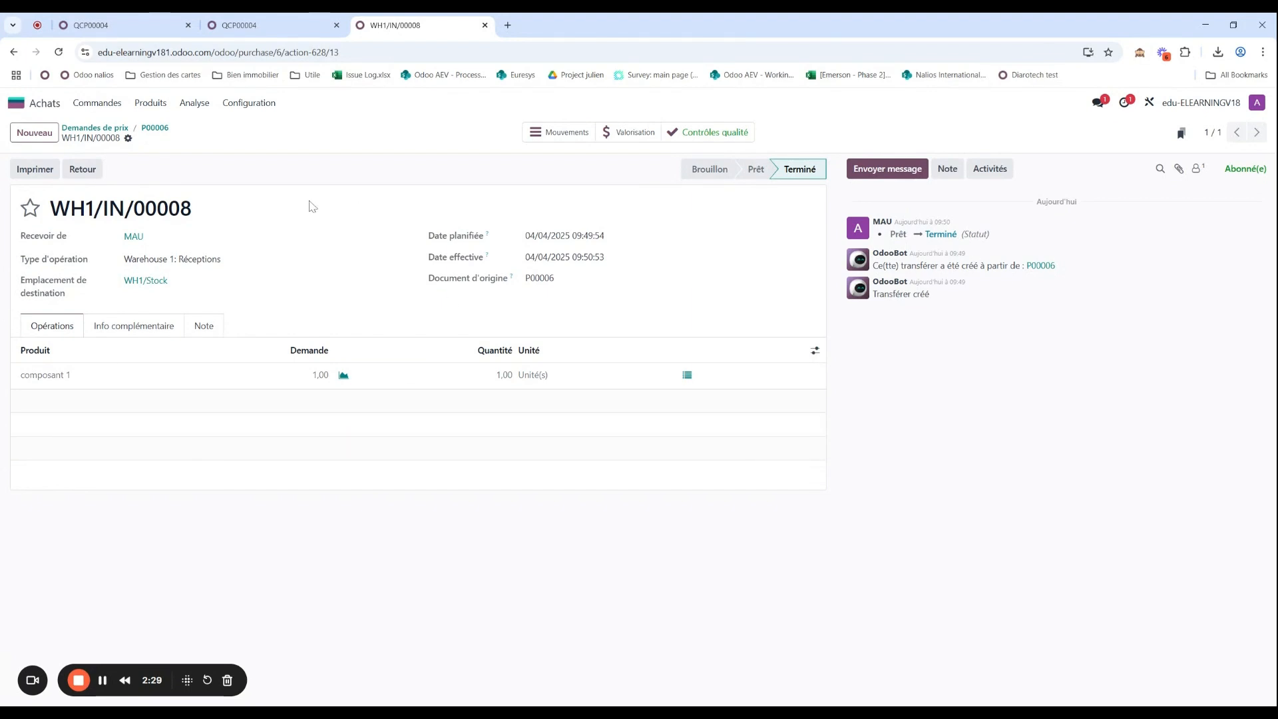
Open the quality checks analysis in the Quality app and add a Point de contrôle grouping below Statut
{"action": "left_click", "coordinate": [304, 26]}
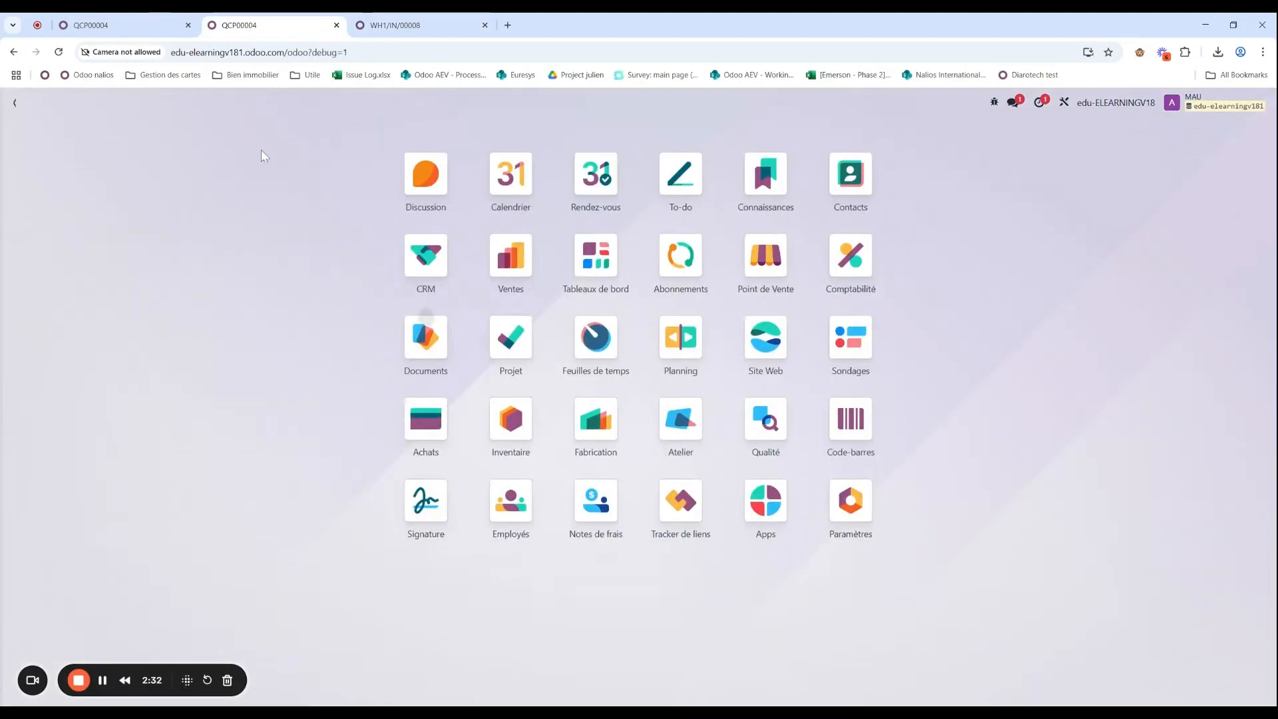
{"action": "left_click", "coordinate": [765, 418]}
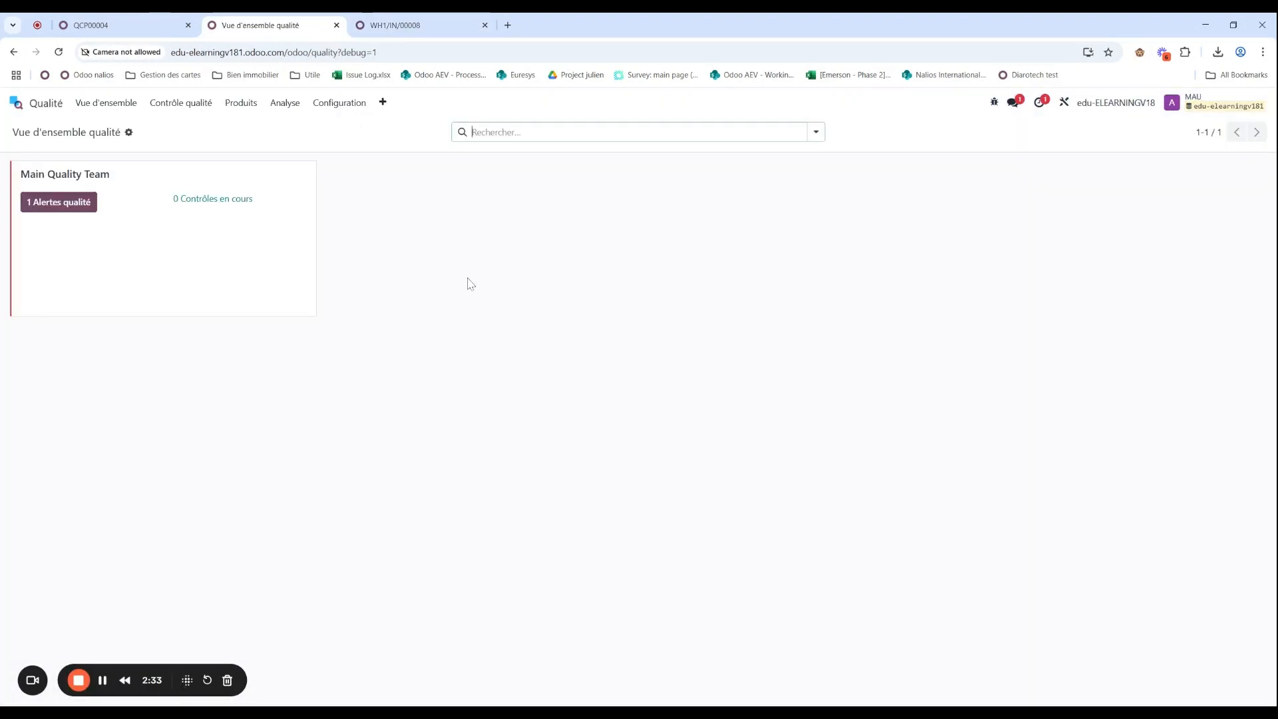
{"action": "left_click", "coordinate": [241, 102]}
{"action": "left_click", "coordinate": [285, 103]}
{"action": "left_click", "coordinate": [303, 127]}
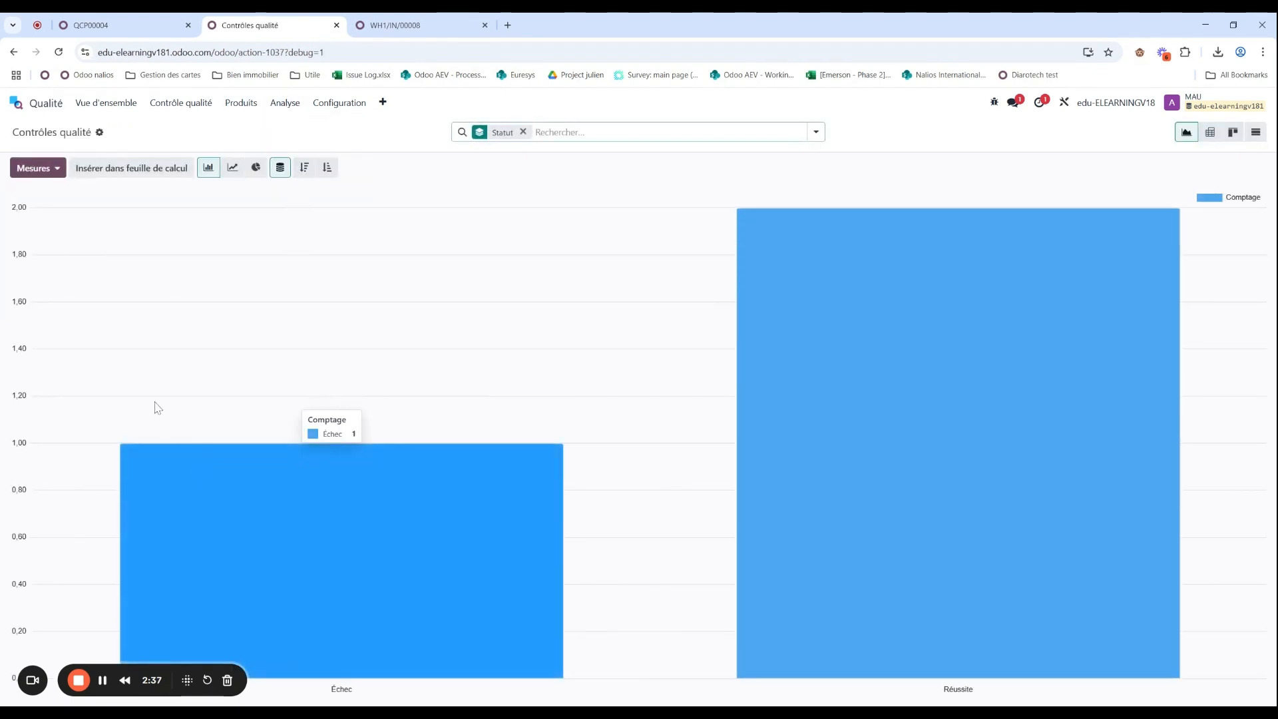
{"action": "left_click", "coordinate": [58, 171]}
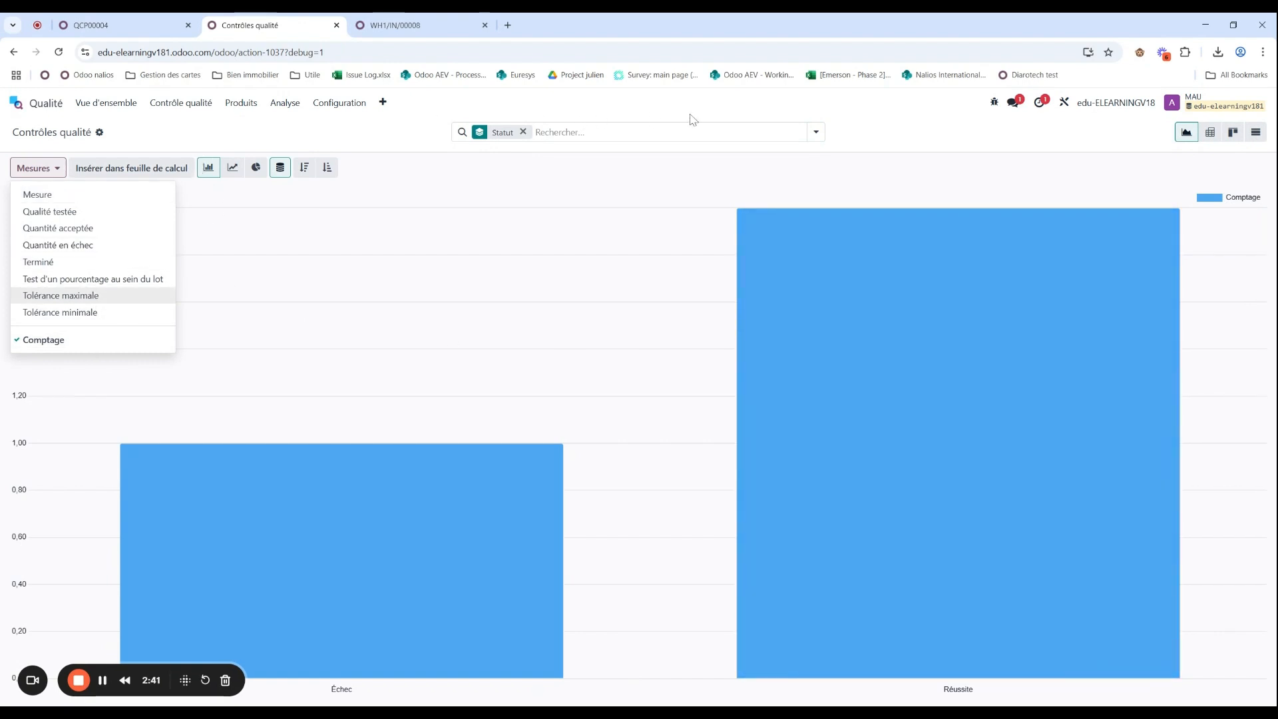
{"action": "left_click", "coordinate": [815, 132]}
{"action": "left_click", "coordinate": [546, 219]}
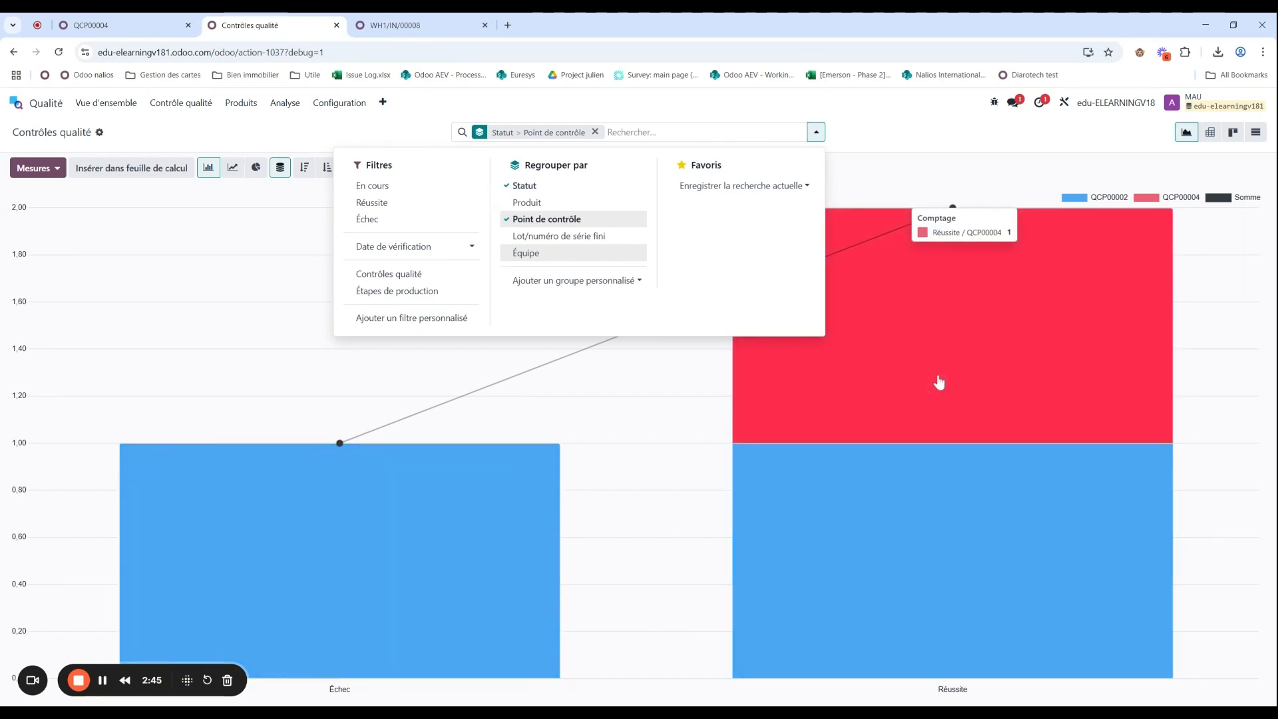
Review control point QCP00004 and receipt WH1/IN/00008, and return to the grouped quality checks chart
{"action": "left_click", "coordinate": [166, 24]}
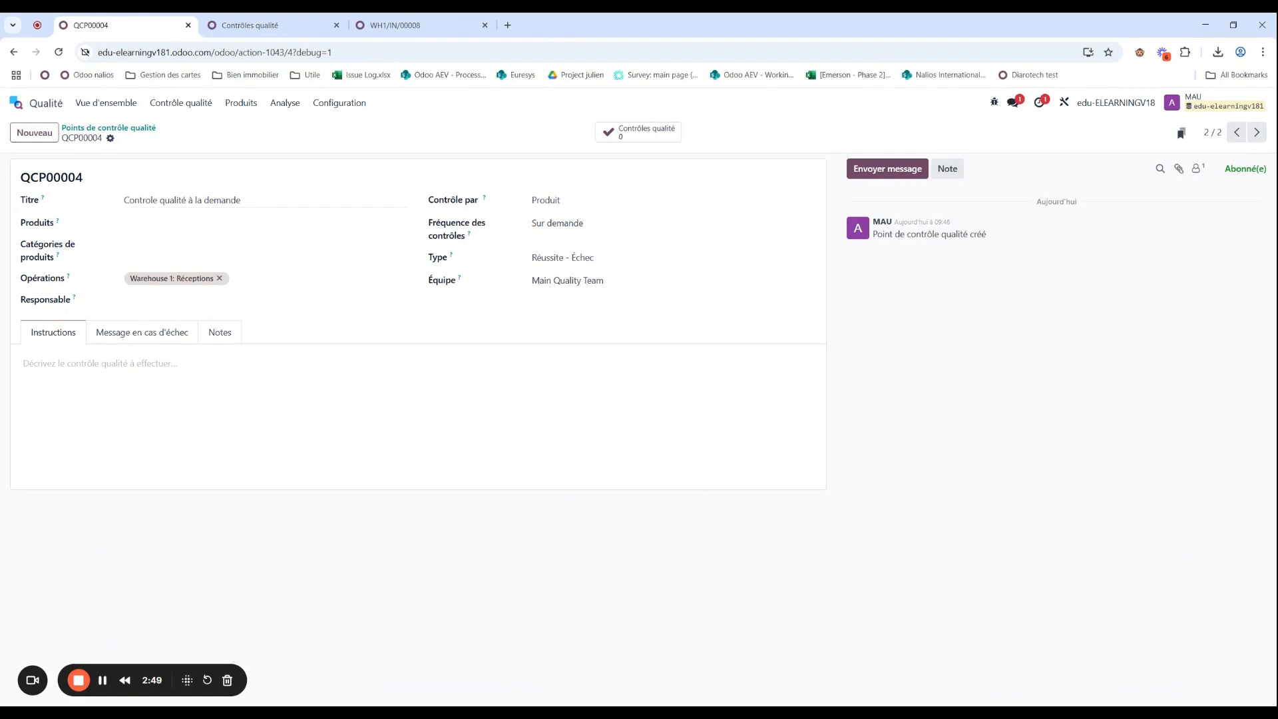
{"action": "left_click", "coordinate": [396, 25]}
{"action": "key", "text": "ctrl+shift+Tab"}
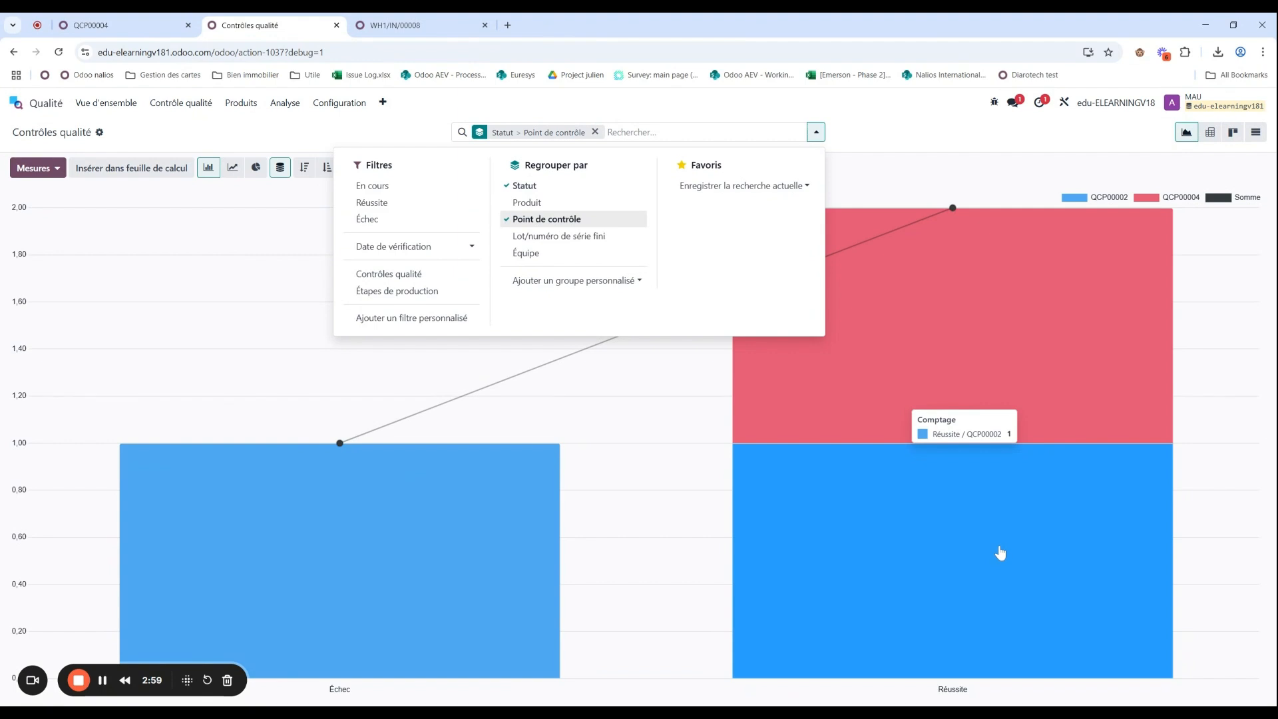
{"action": "left_click", "coordinate": [919, 118]}
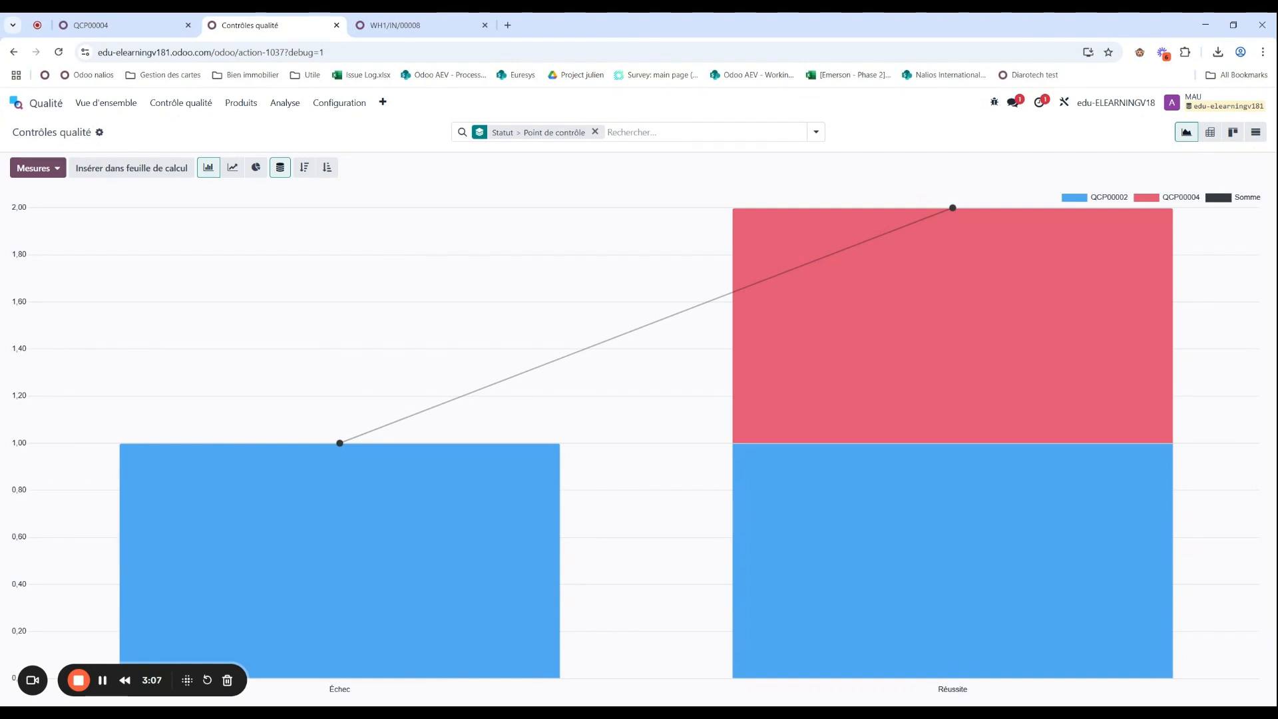
View the actions available on receipt WH1/IN/00008, including Contrôle qualité, and return to the app home page
{"action": "left_click", "coordinate": [406, 24]}
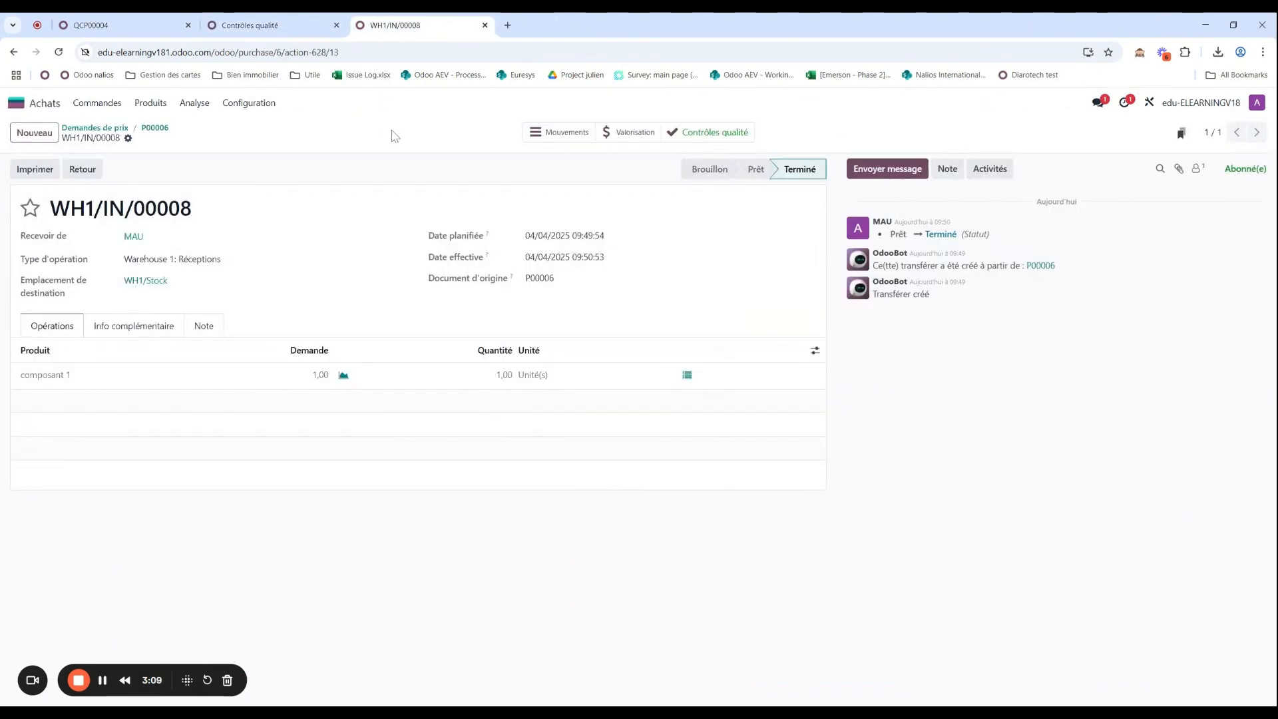
{"action": "left_click", "coordinate": [128, 138]}
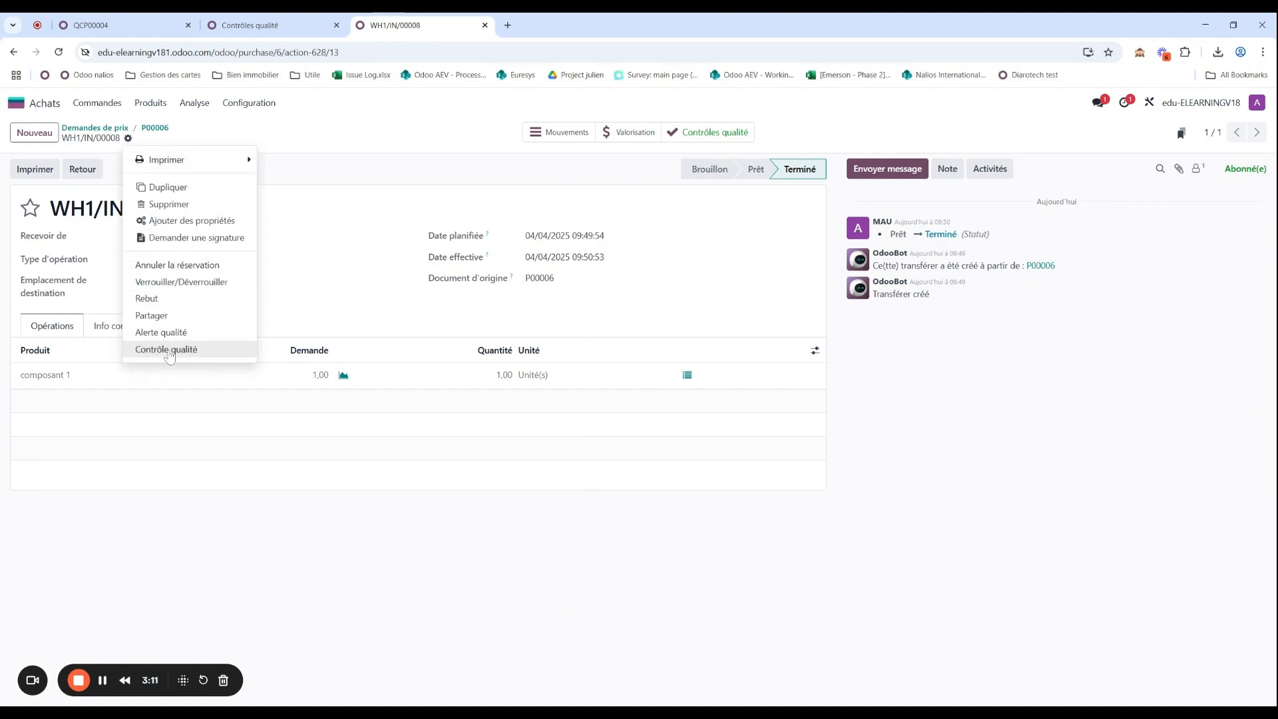
{"action": "left_click", "coordinate": [749, 589]}
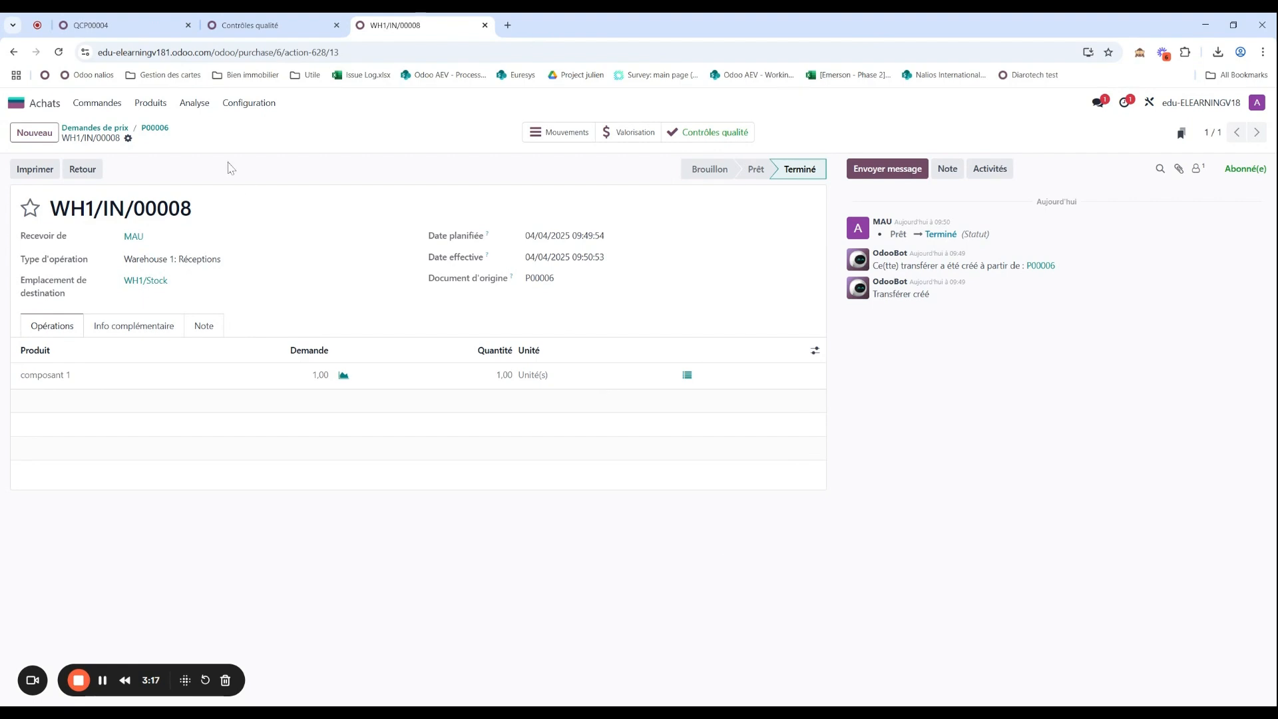
{"action": "left_click", "coordinate": [34, 108]}
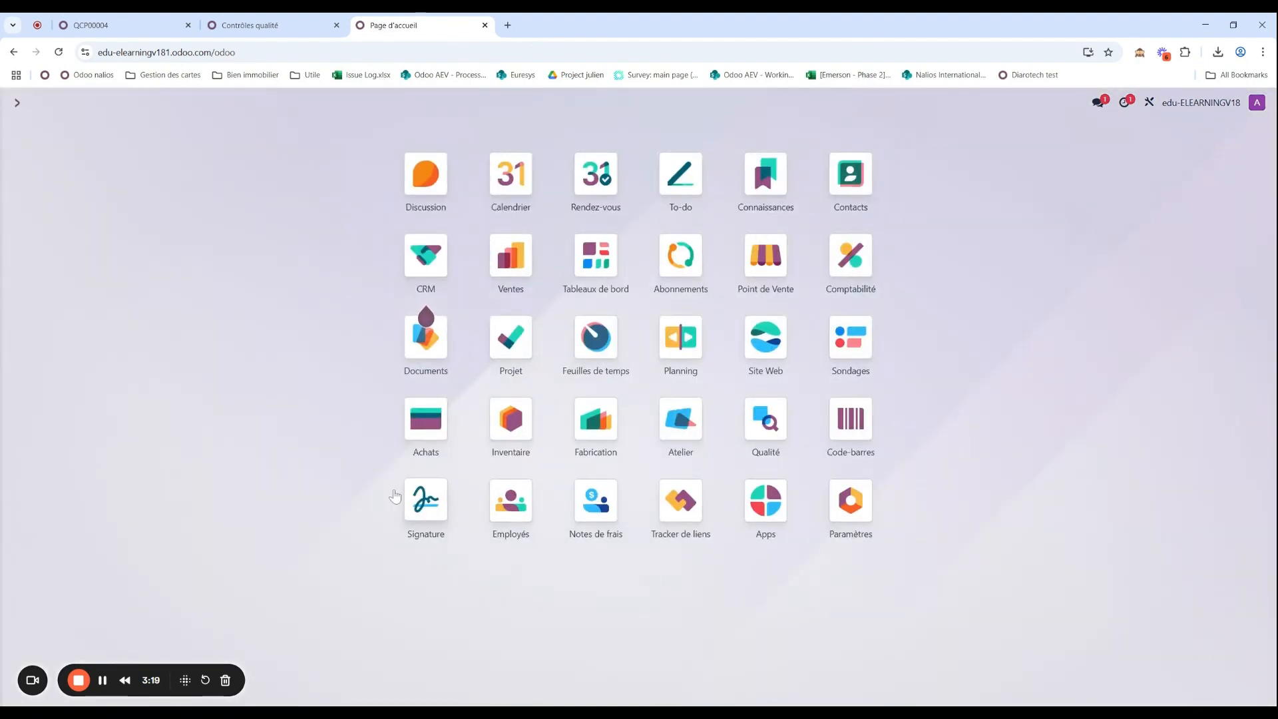